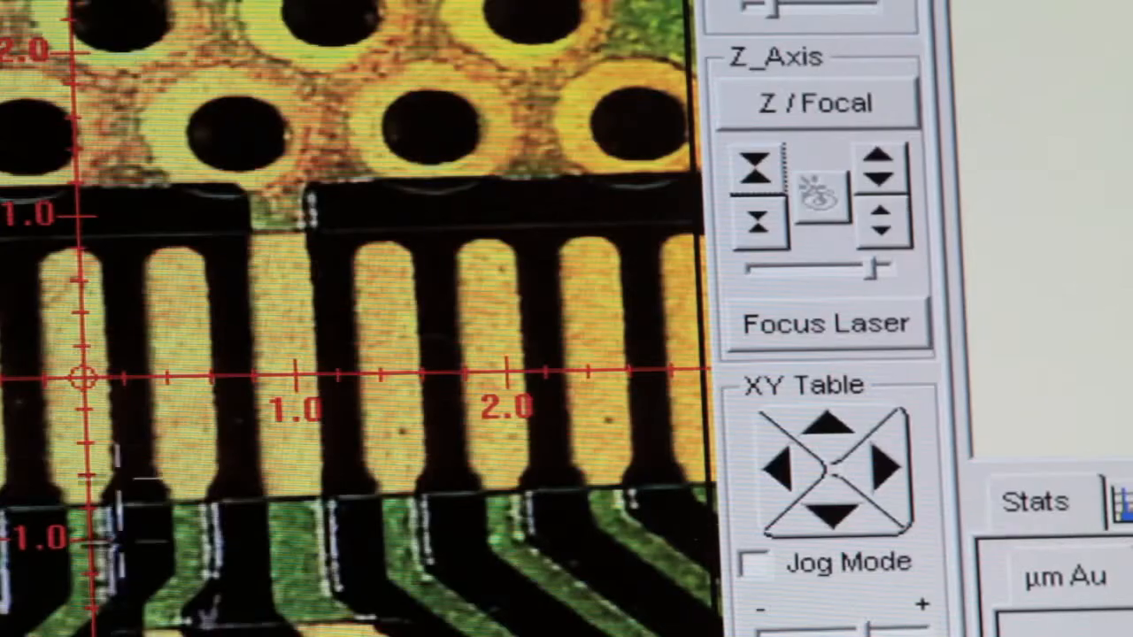
# Step: Focus the laser, enable the XYZ program, record the first point and jog the board to a new spot
pyautogui.click(885, 327)
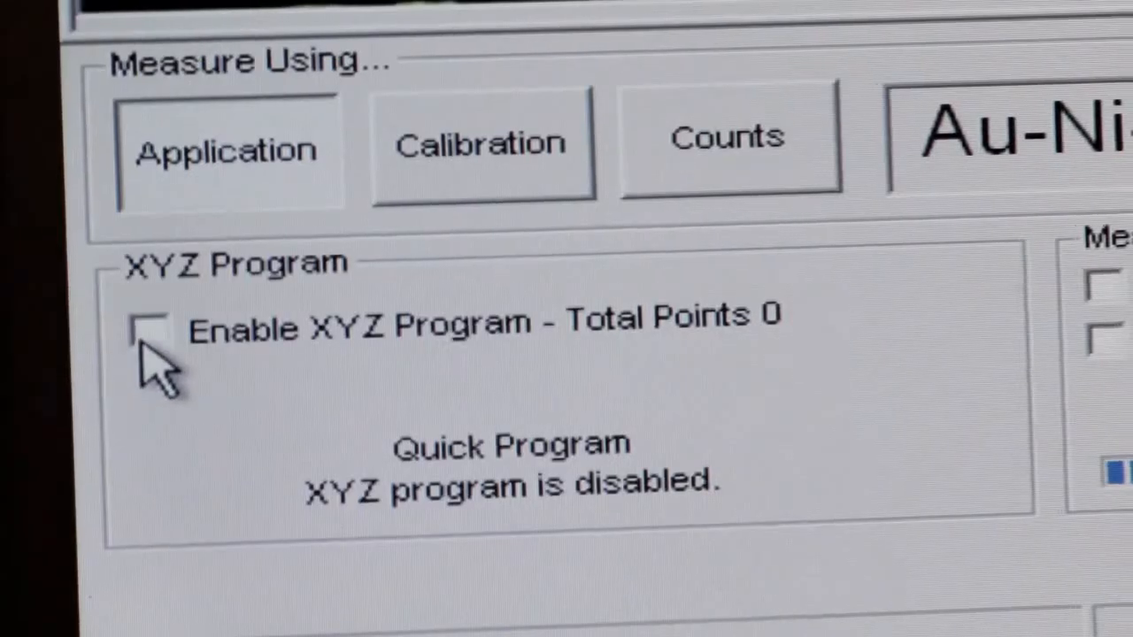
pyautogui.click(149, 329)
pyautogui.click(184, 399)
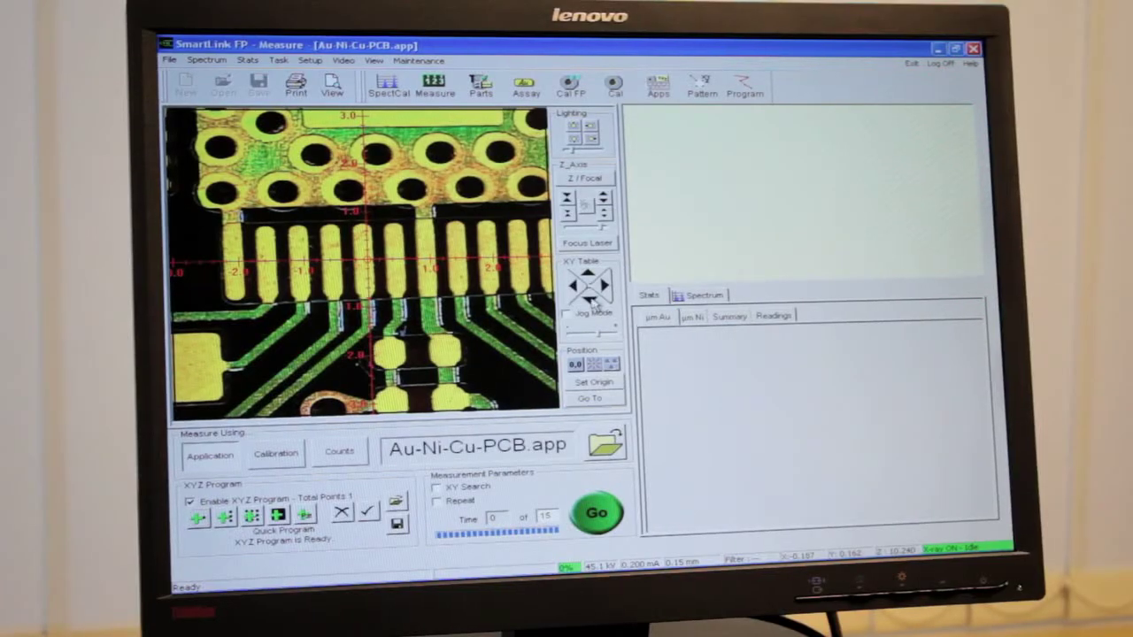
pyautogui.click(592, 301)
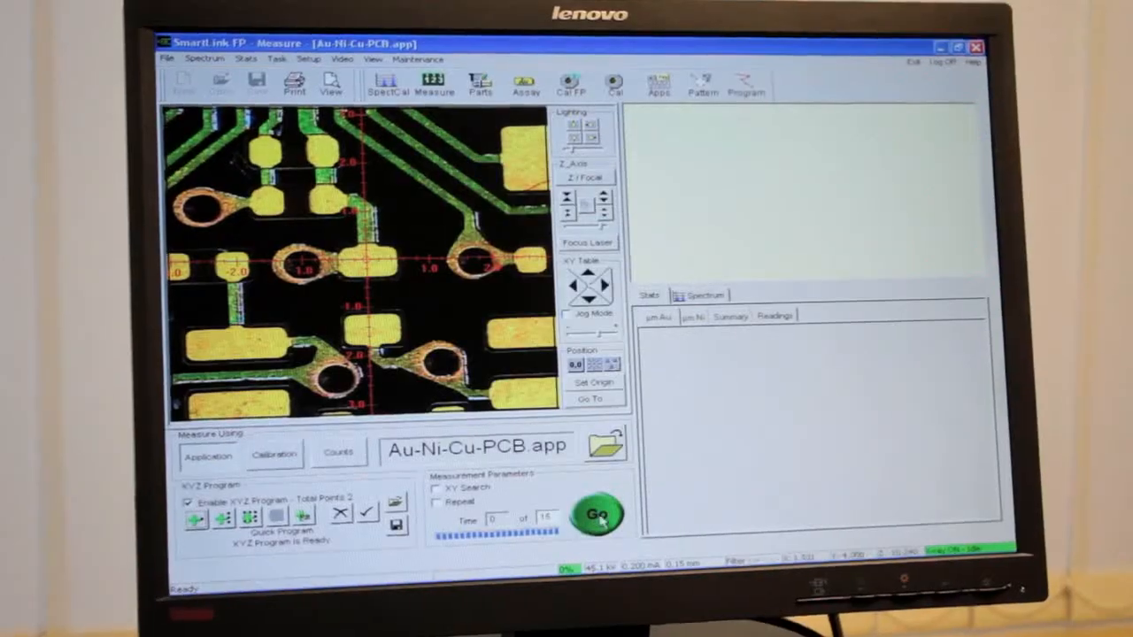
# Step: Run the two-point program with Go (point 1: 0.10 µm Au/3.76 µm Ni) and view the Stats save/print options
pyautogui.click(836, 336)
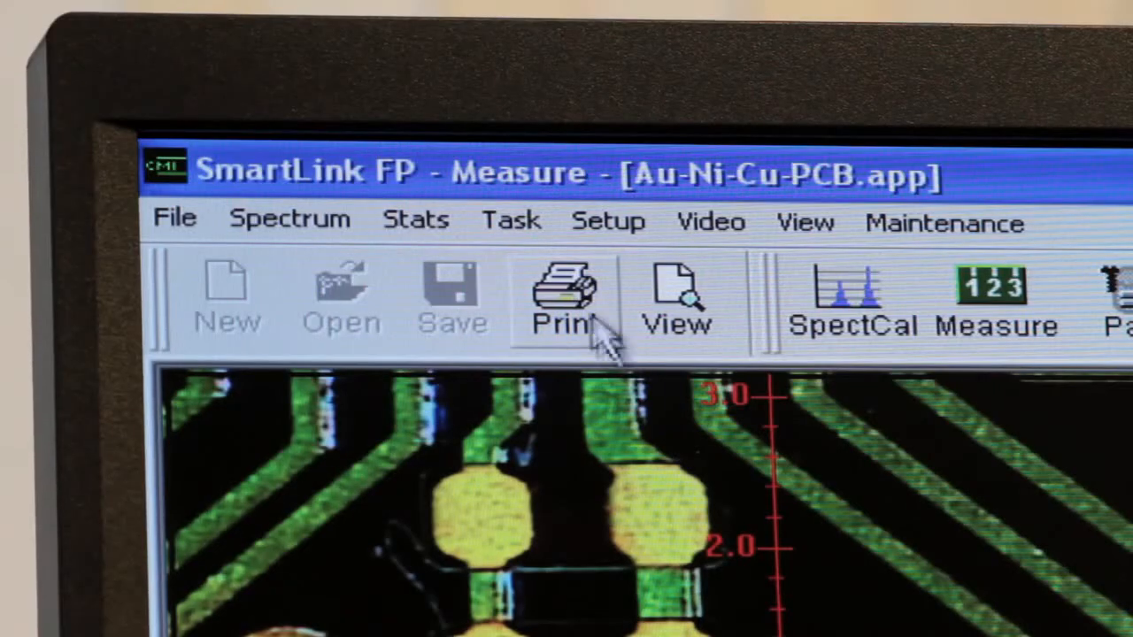
pyautogui.click(434, 220)
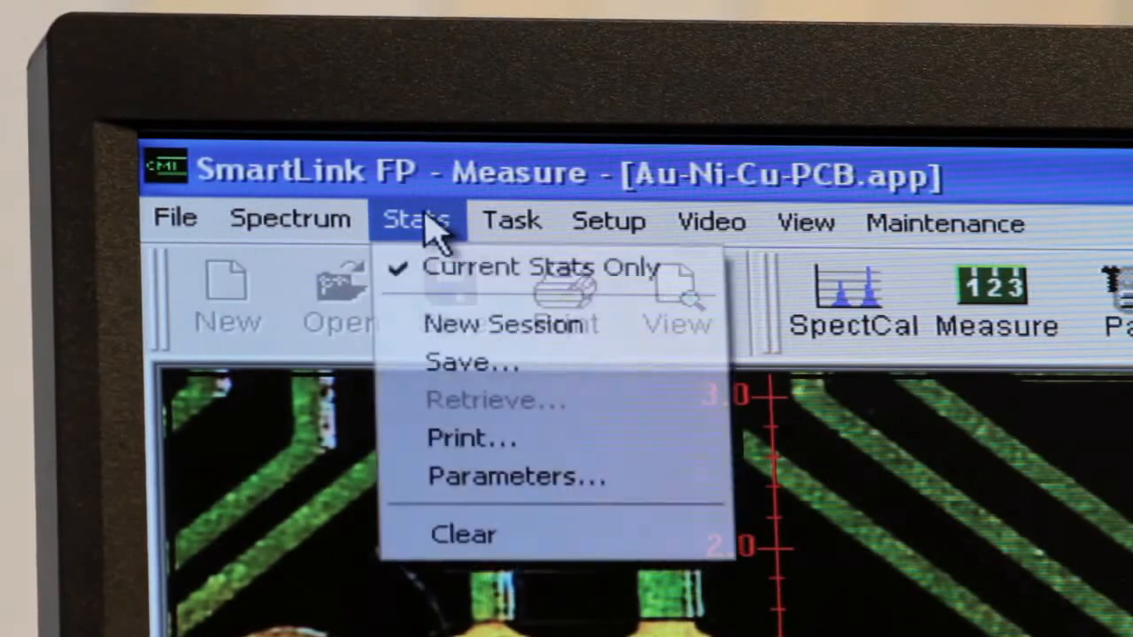